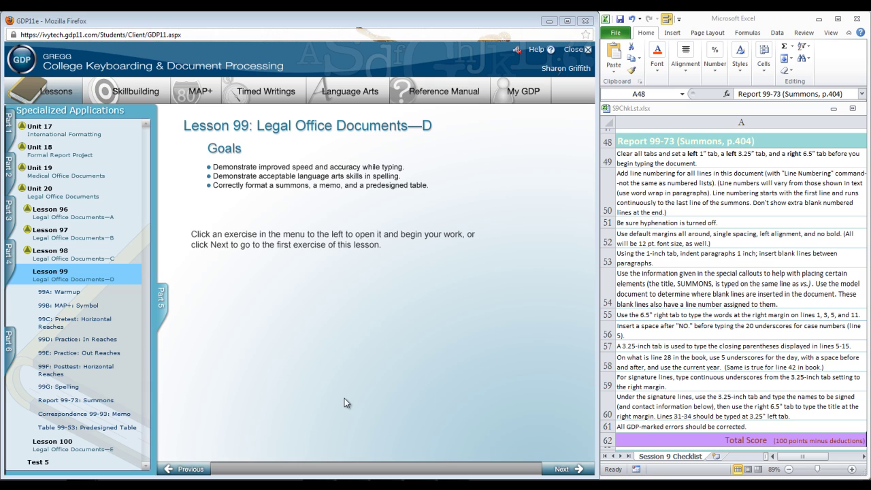
Open the Report 99-73: Summons exercise and clear all tab stops in its blank document
click(75, 406)
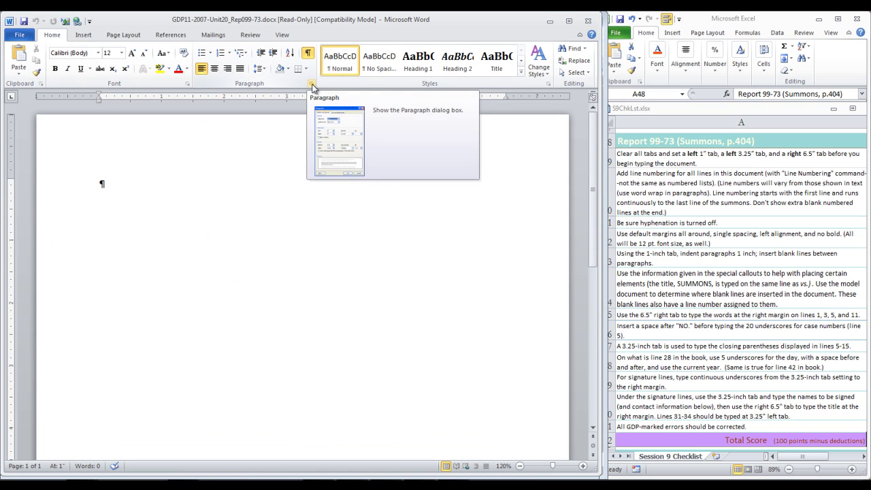
click(312, 85)
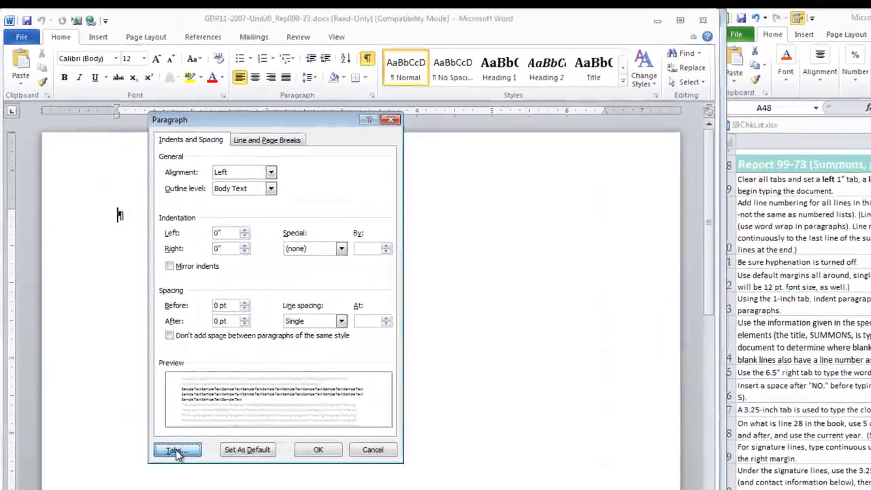
click(148, 379)
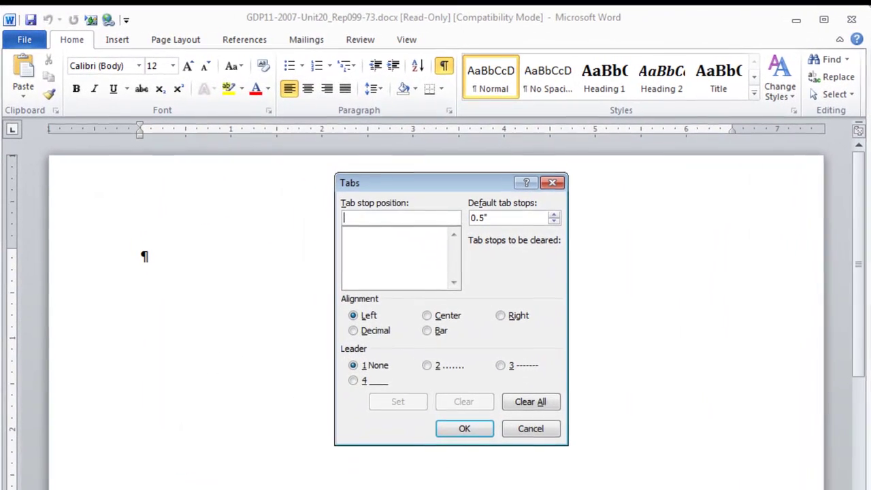
click(531, 405)
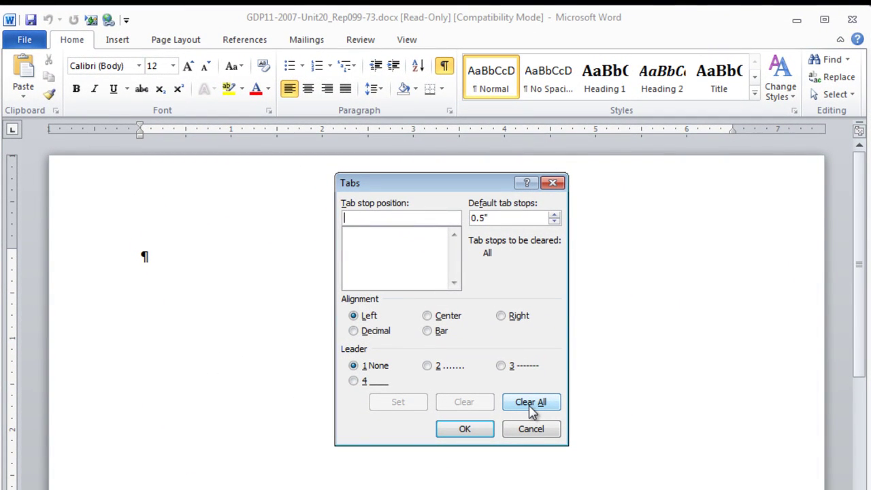
Set left tab stops at 1" and 3.25" and a right tab stop at 6.5", all without a leader
text(1)
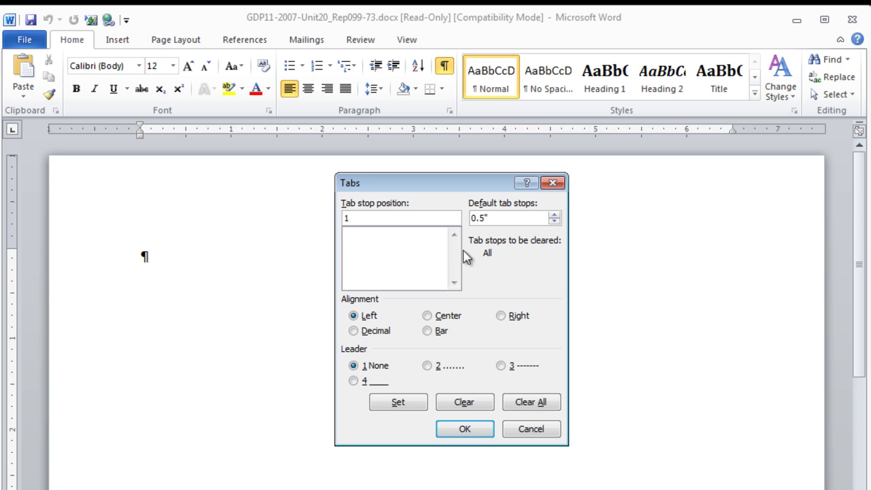
click(408, 406)
text(3.25)
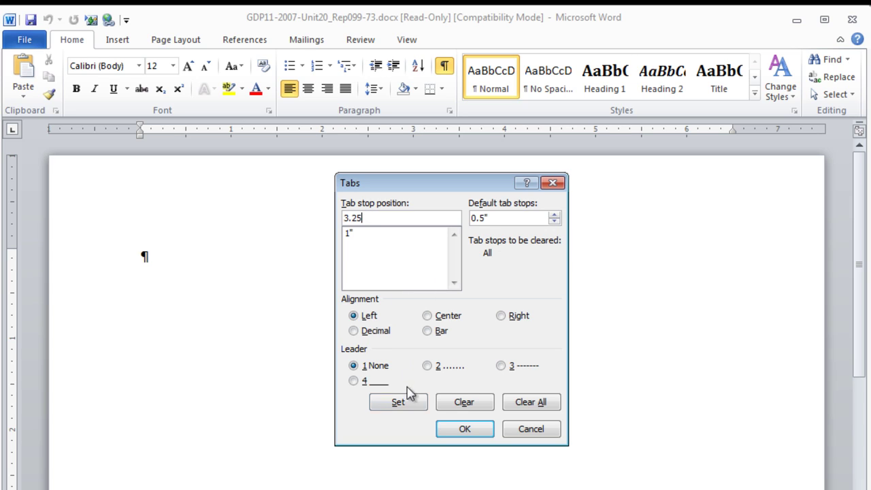
click(400, 403)
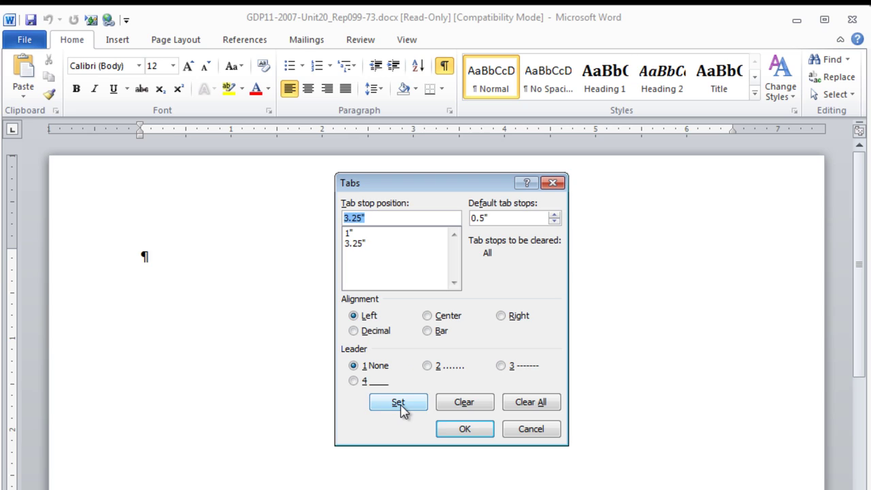
text(6.5)
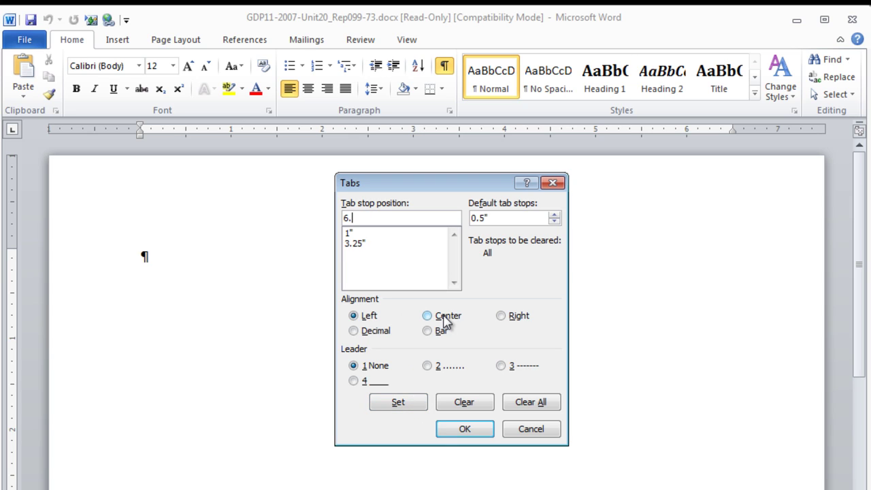
click(502, 318)
click(400, 405)
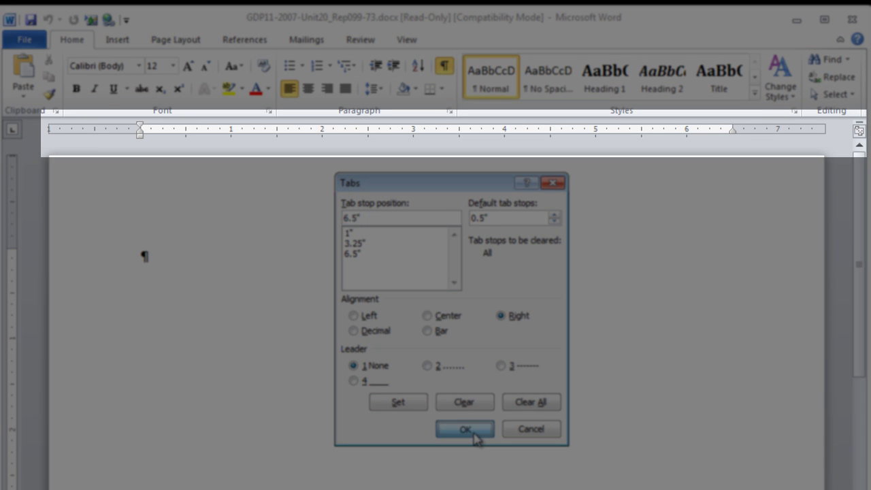
click(465, 430)
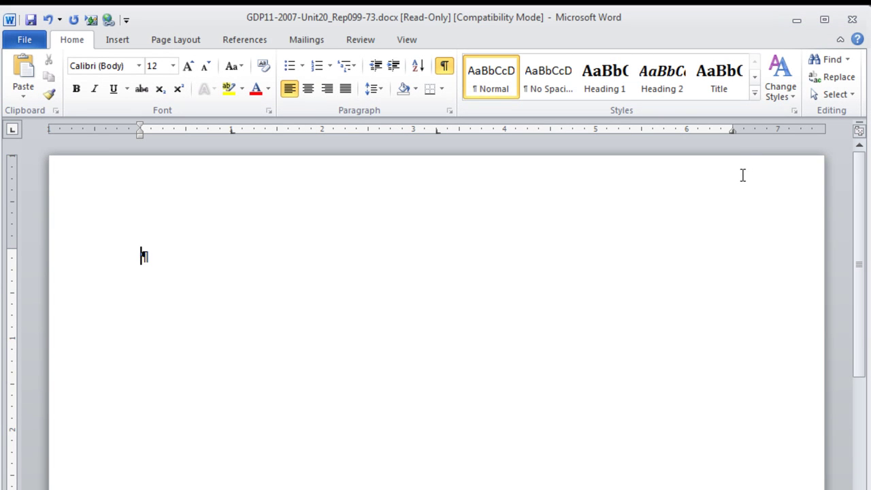
Turn on line numbering that restarts on each page, and check that hyphenation is set to None
click(181, 46)
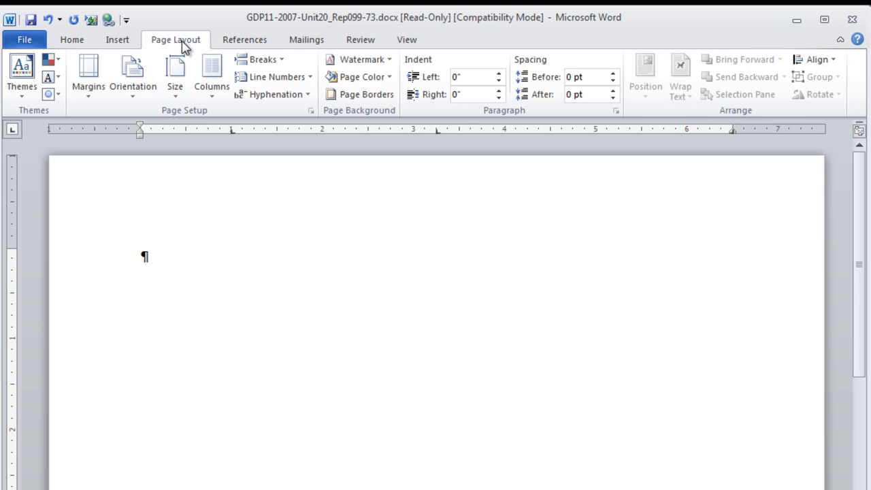
click(310, 80)
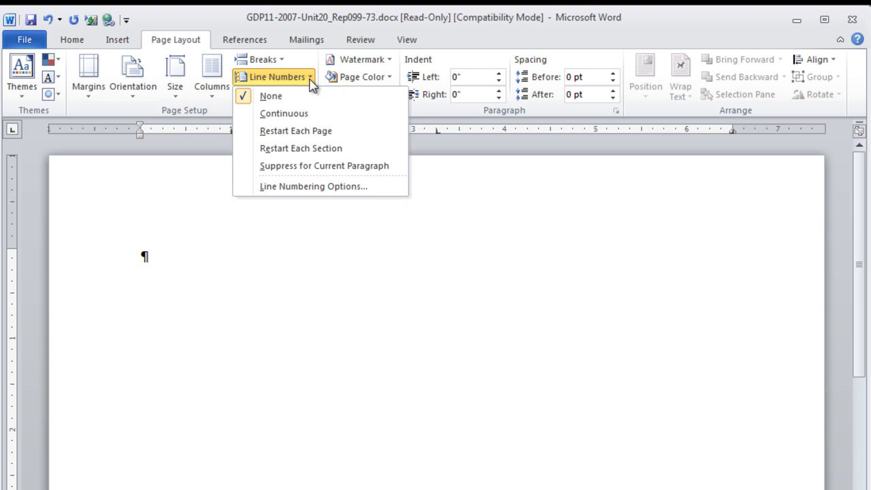
click(295, 131)
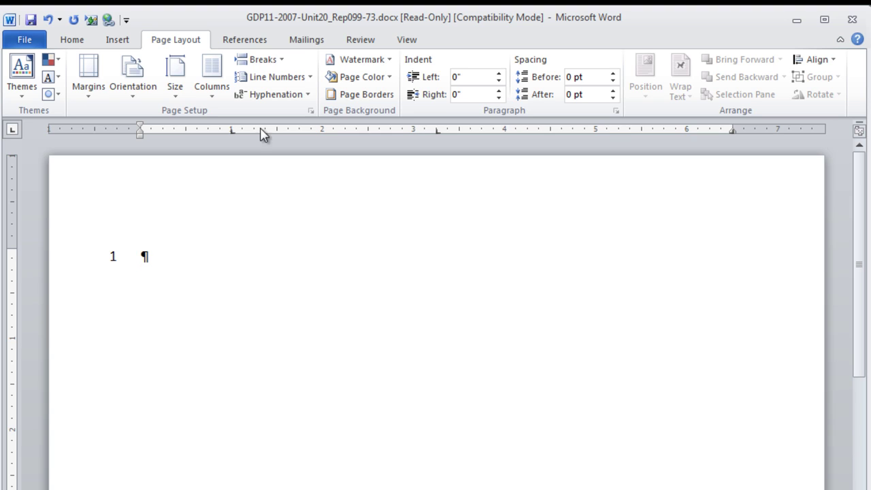
click(308, 99)
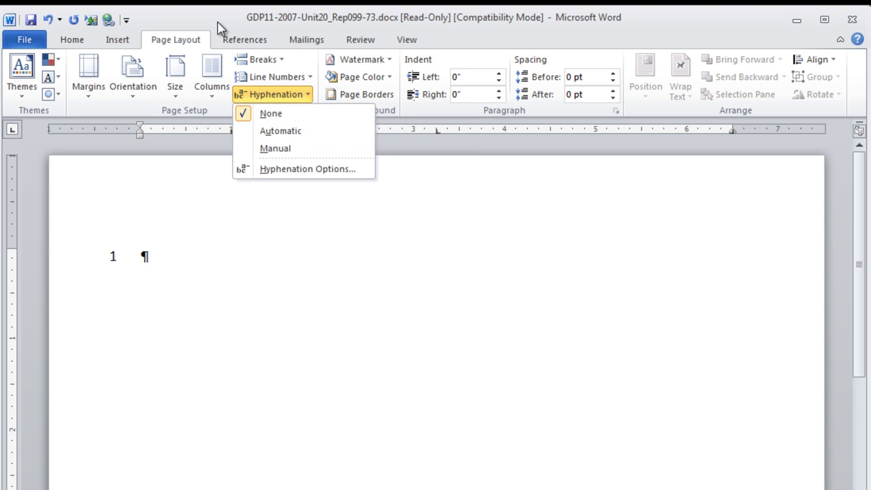
click(73, 39)
click(75, 41)
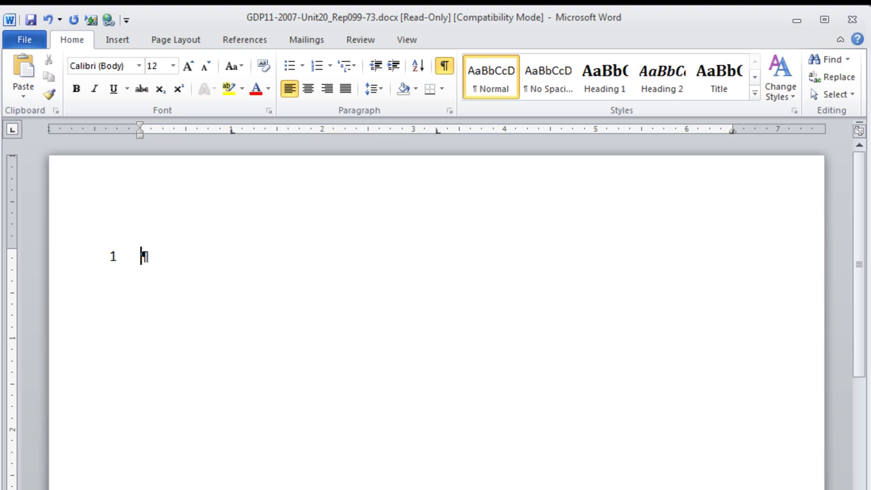
Enter "STATE OF TEXAS" at the margin and "IN DISTRICT COURT" at the 6.5-inch right tab, followed by a blank line
text(STATE OF TEXAS)
key(Tab)
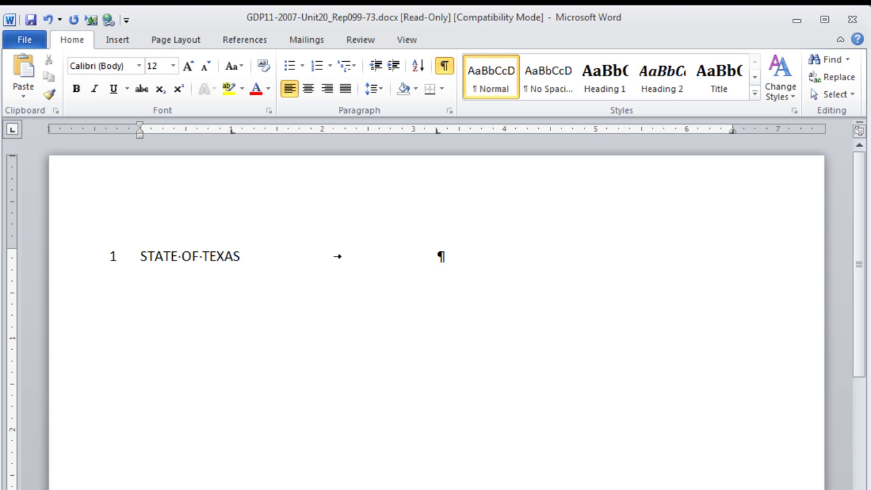
key(Tab)
text(IN DISTRICT C )
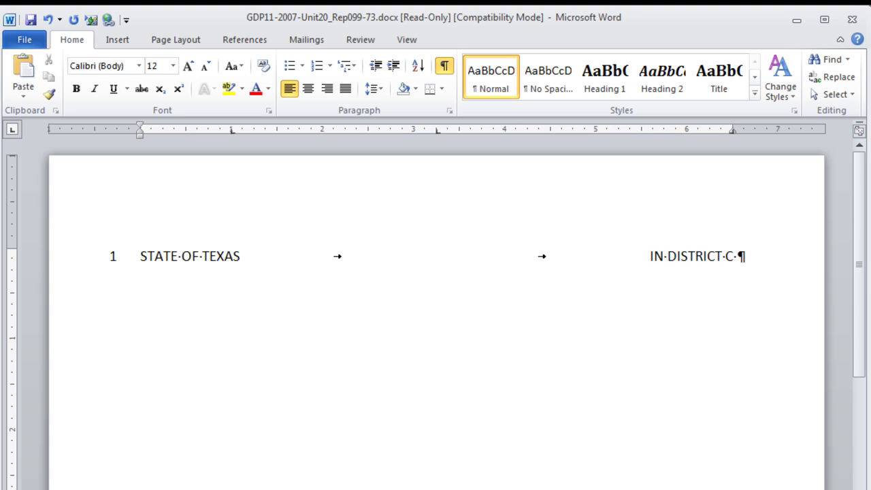
text(OURT)
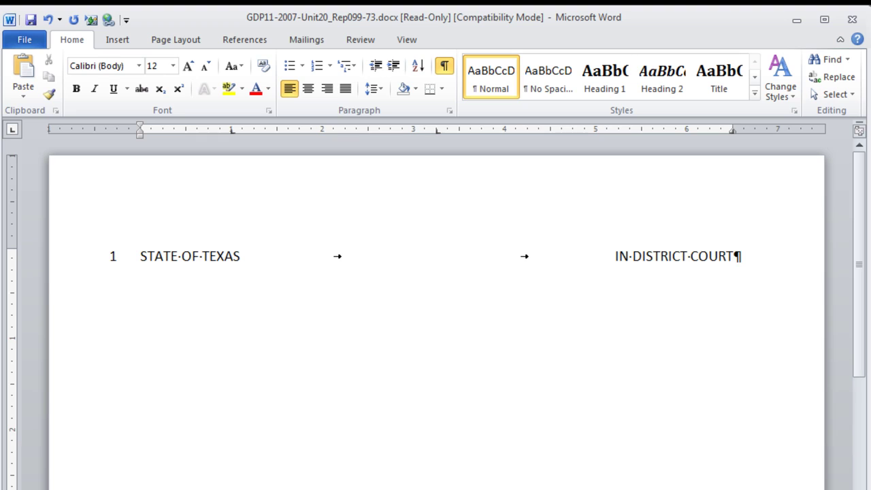
key(Return)
key(Return)
Enter "COUNTY OF HUNT" at the margin and "NORTHEAST JUDICIAL DISTRICT" at the 6.5-inch right tab, followed by a blank line
text(COUNTY OF HUNT)
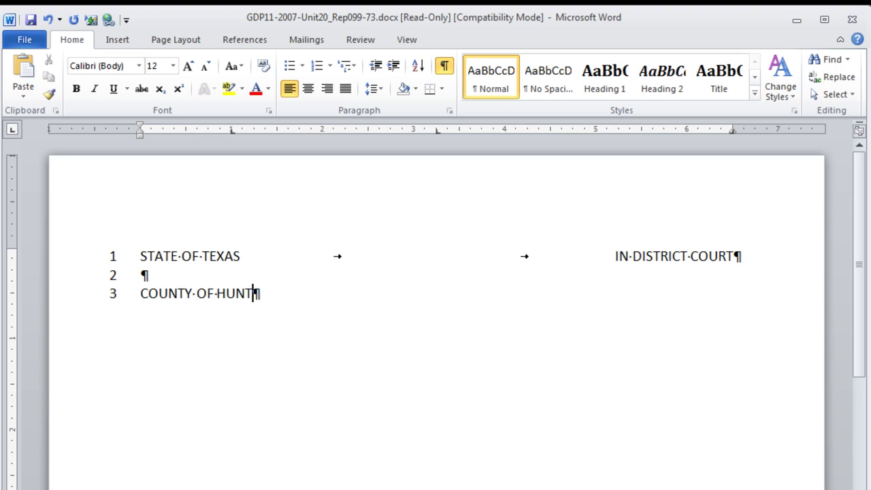
key(Tab)
key(Tab)
text(NORTHEAST JUDICIAL DISTRICT)
key(Return)
key(Return)
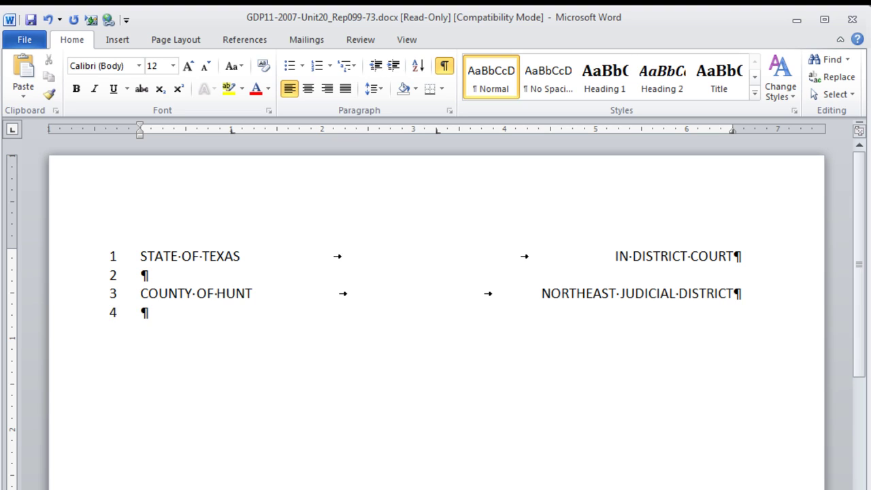
Add a line with "FIRST NATIONAL BANK", a closing parenthesis at the 3.25-inch tab, and "NO. " plus 20 underscores at the right tab
text(FIRST NA)
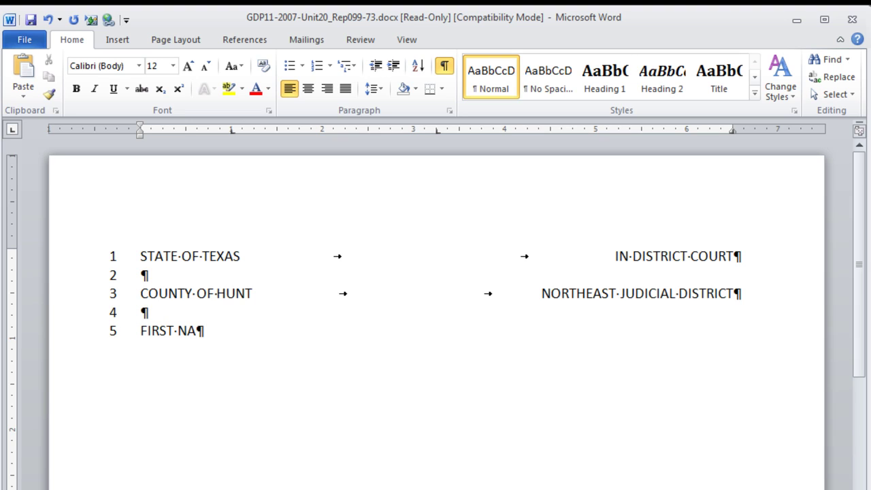
text(TIONAL BANK)
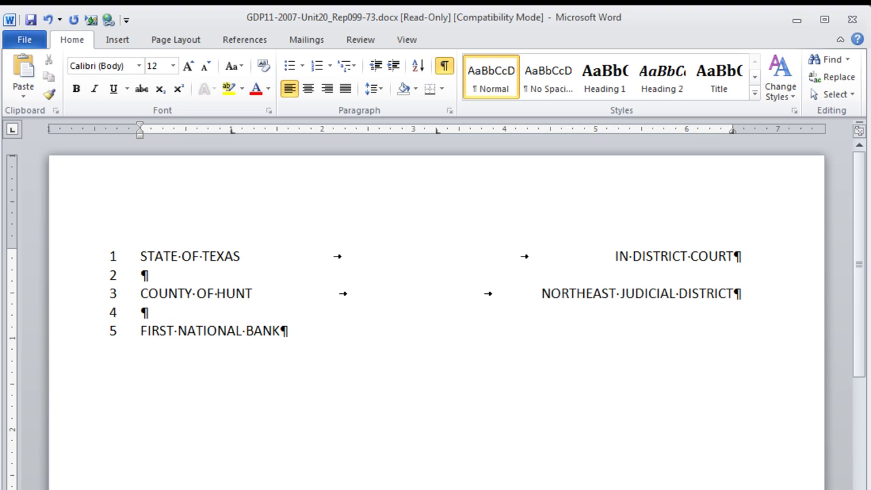
key(Tab)
text())
key(Tab)
text(NO)
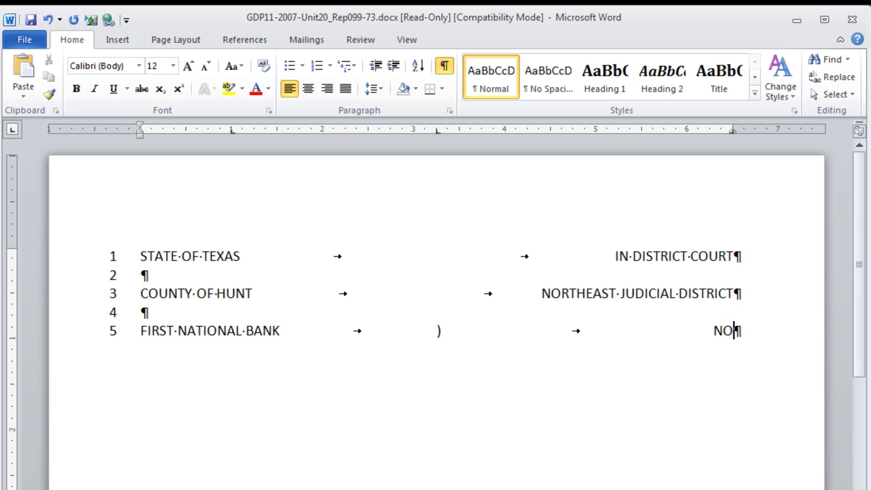
text(. _)
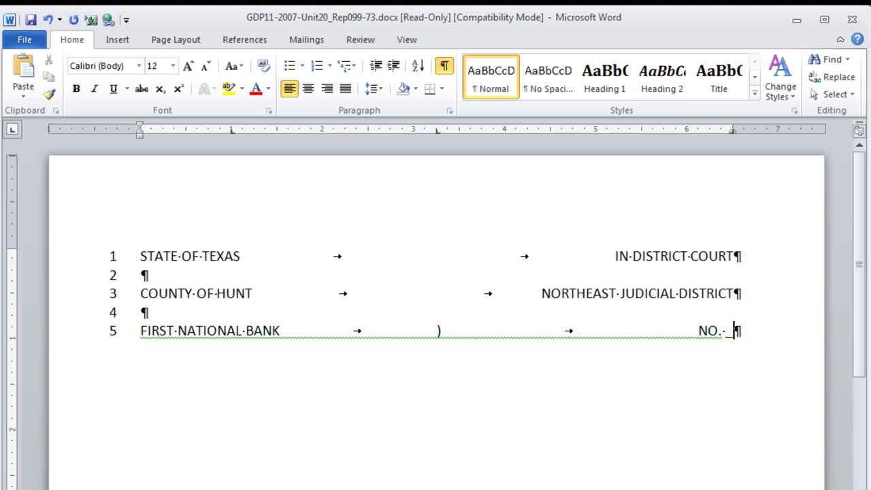
text(__________)
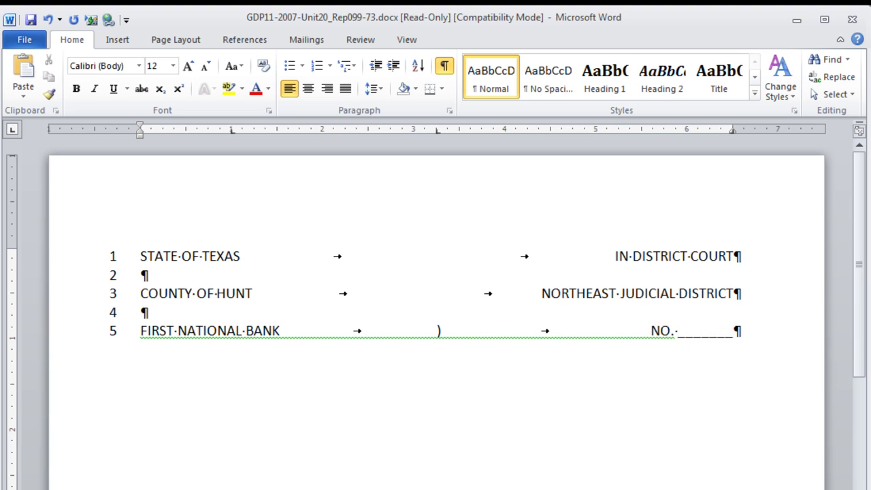
text(___________)
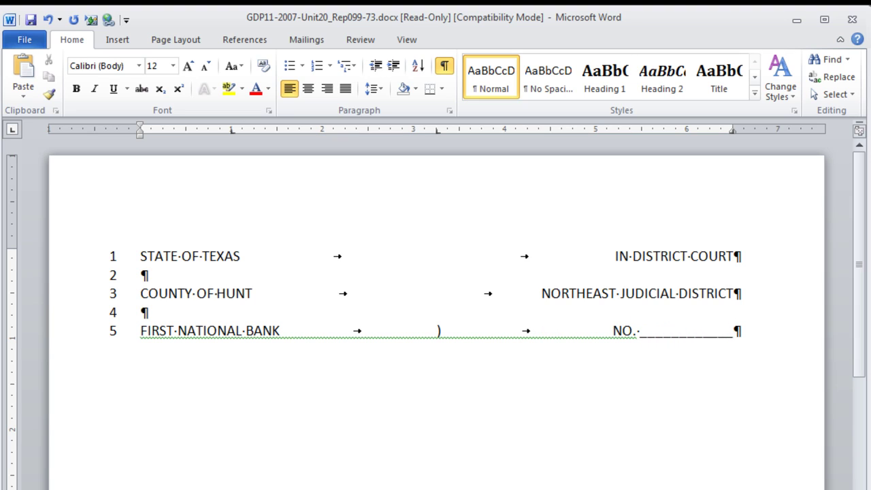
text(_____)
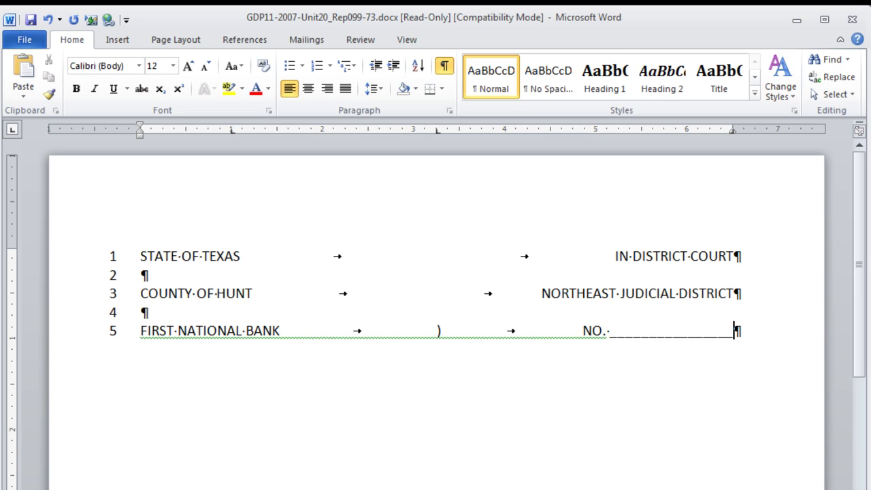
text(______)
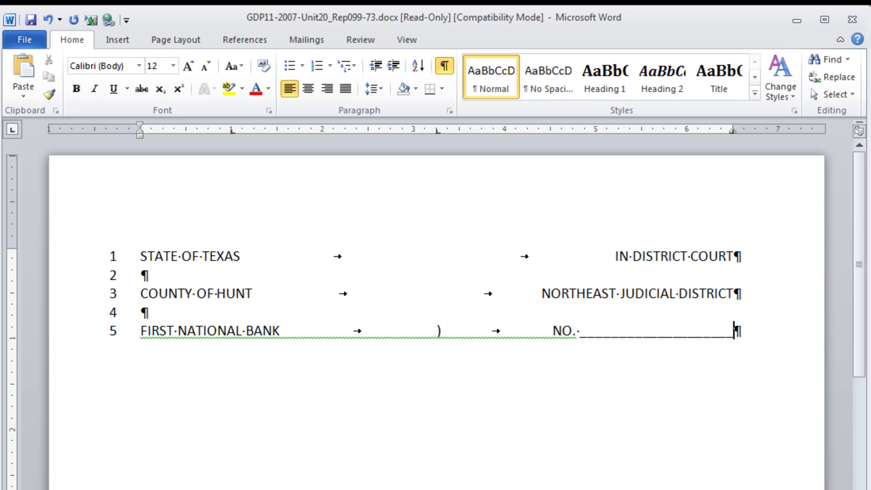
key(Return)
Enter the bank's street address and its city, state and ZIP code on two lines, each ending with a closing parenthesis at the 3.25-inch tab
text(105 Royal Lane)
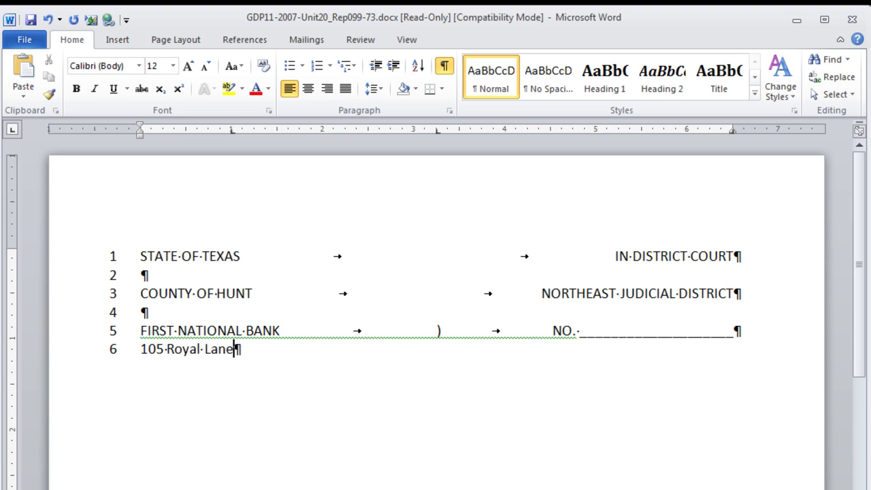
key(Tab)
text())
key(Return)
text(0)
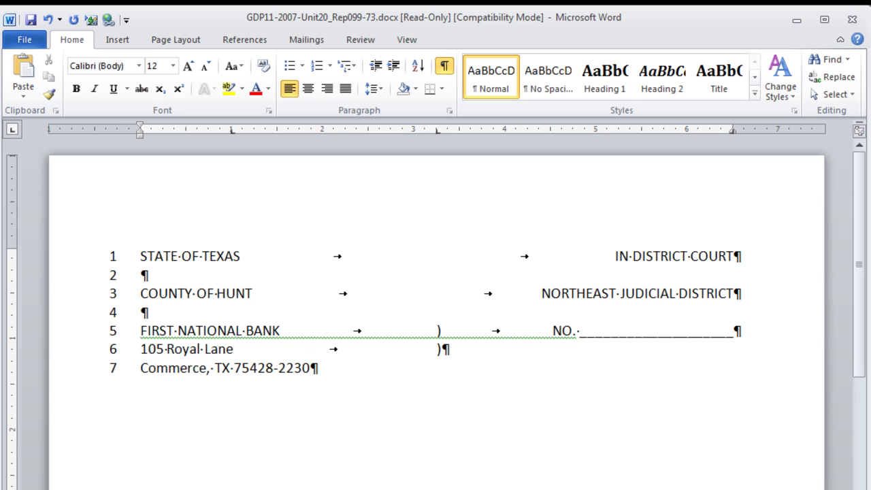
key(Tab)
text())
key(Return)
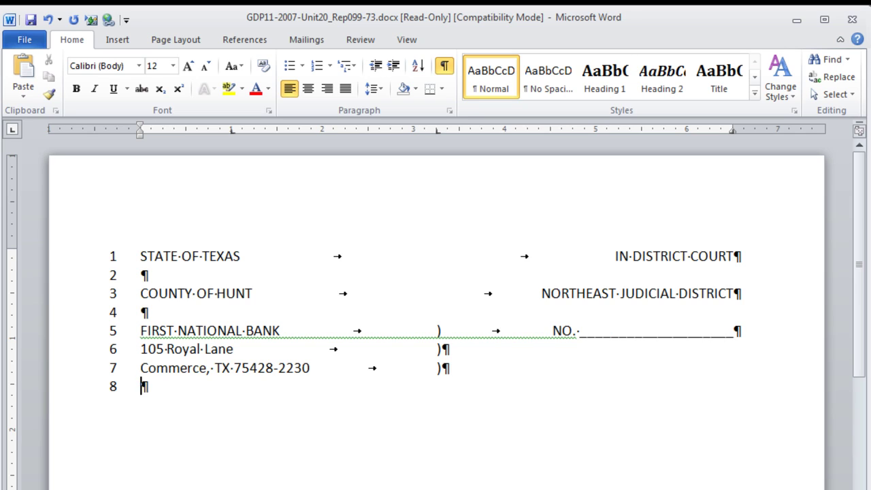
Add a line with only a closing parenthesis at 3.25 inches, and below it "Plaintiff," at the 1-inch tab with its own closing parenthesis
key(Tab)
key(Tab)
text())
key(Return)
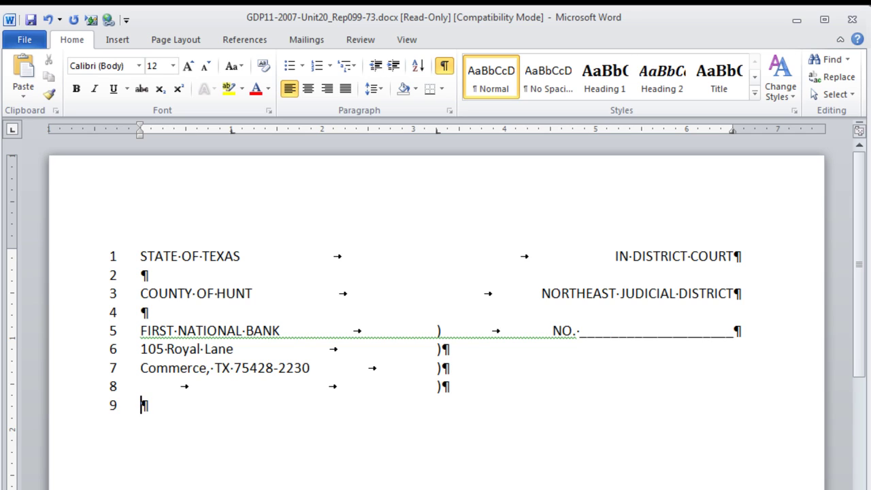
key(Tab)
text(Plaintiff,)
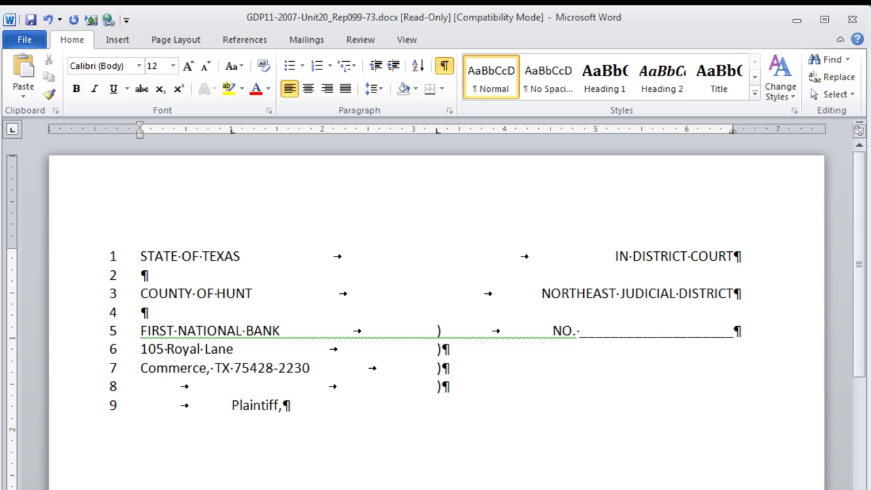
key(Tab)
text())
key(Return)
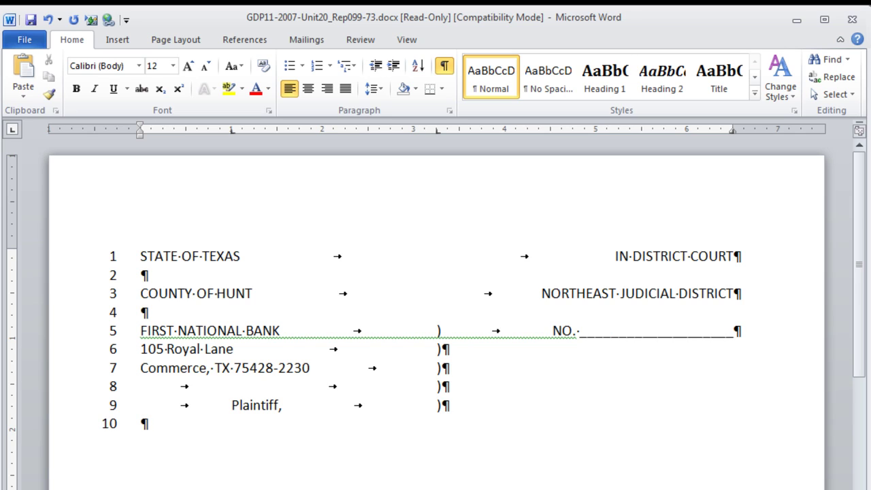
Below the "Plaintiff," line, add another line holding only a closing parenthesis at the 3.25-inch tab
key(Tab)
key(Tab)
text())
key(Return)
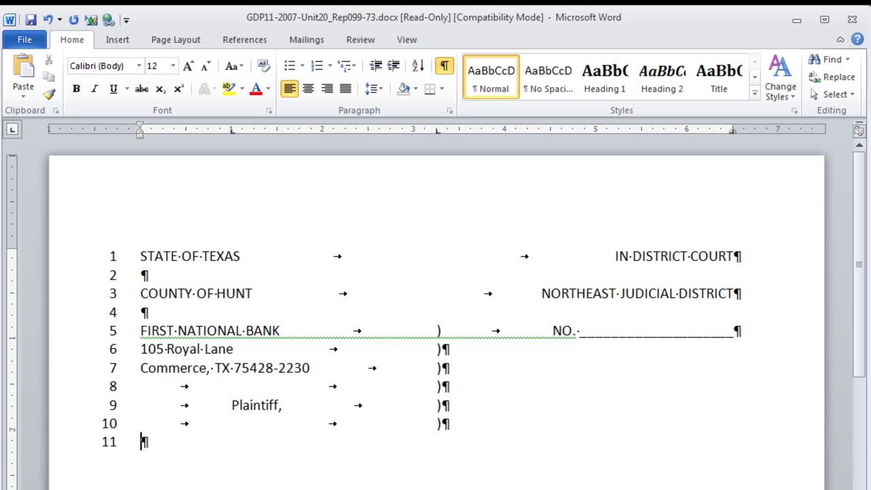
Complete the new line with "vs." at the 1-inch tab, a closing parenthesis at 3.25 inches, and "SUMMONS" at the right tab
key(Tab)
text(vs.)
key(ctrl+z)
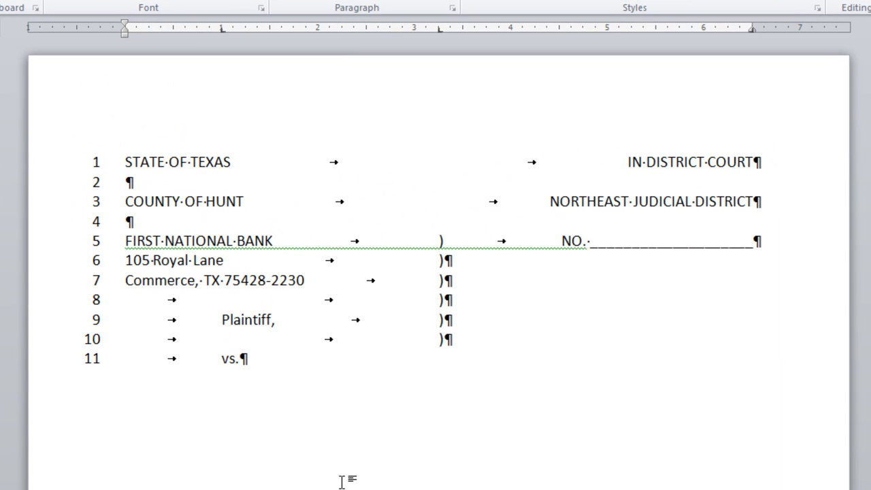
key(Tab)
text())
key(Tab)
text(SUMMON)
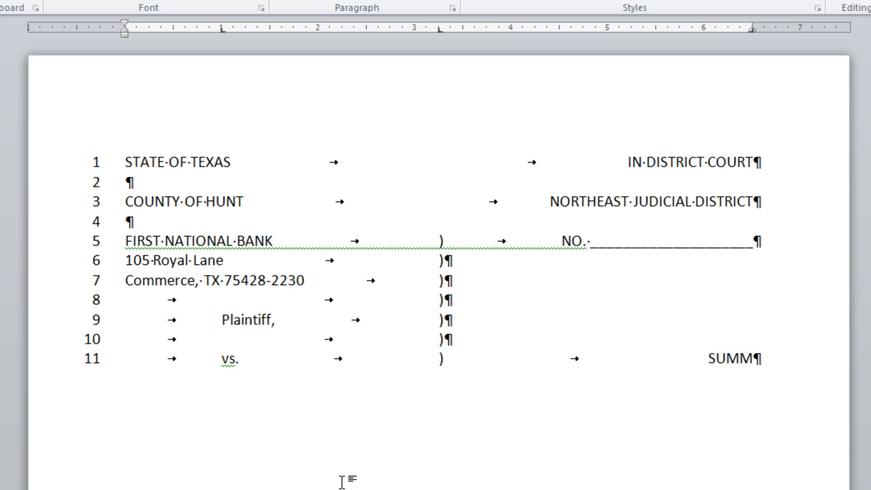
text(S)
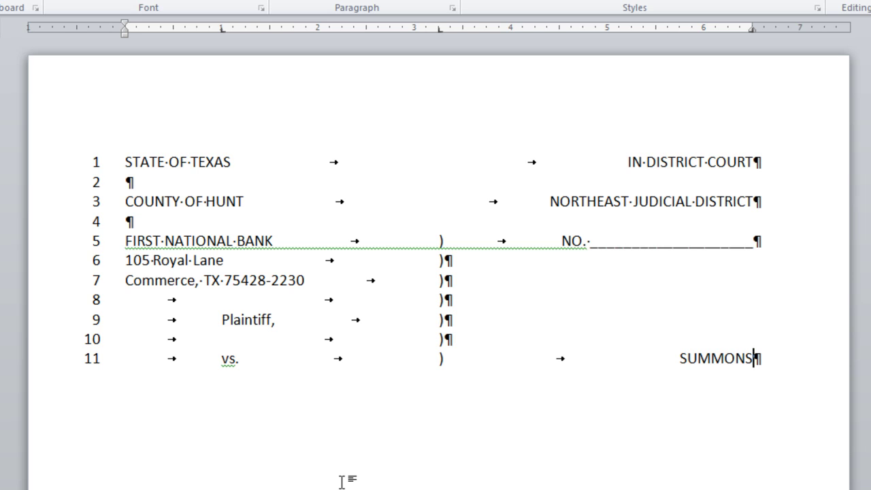
Add a line with only a closing parenthesis at 3.25 inches, and below it the defendant's full name in capitals with its own closing parenthesis
key(Return)
key(Tab)
key(Tab)
text())
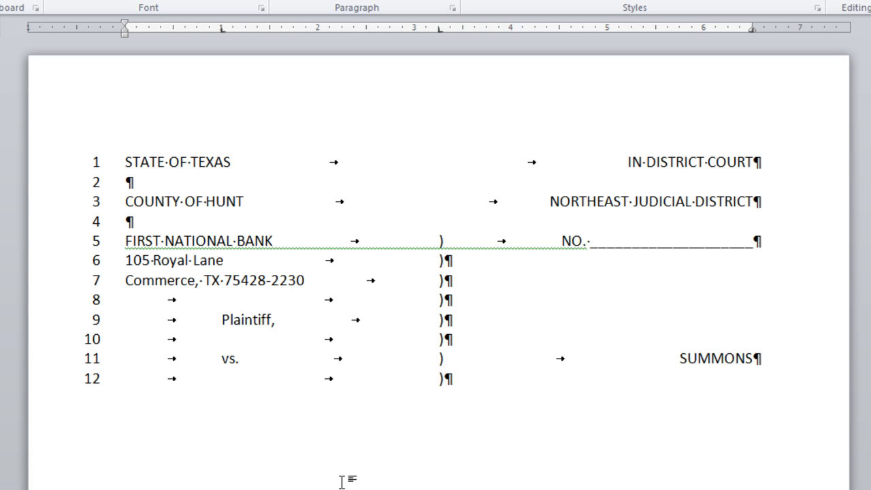
key(Return)
text(JAMES MCFEELEY)
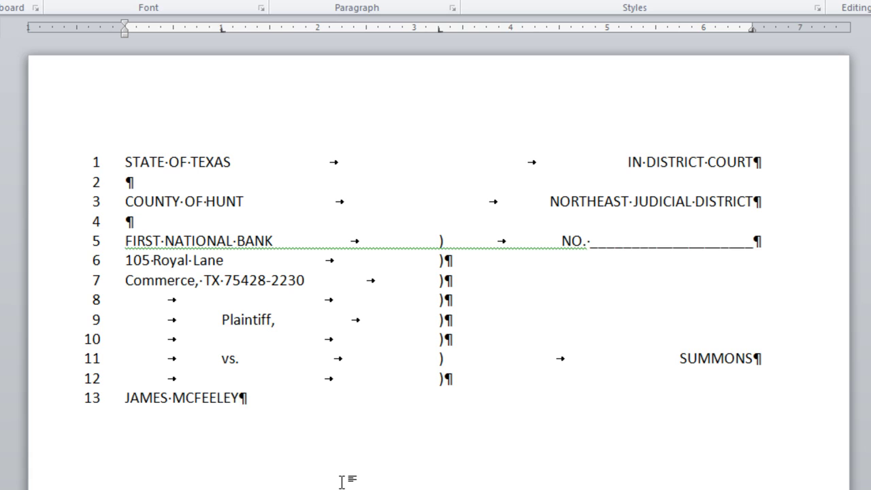
key(Tab)
text())
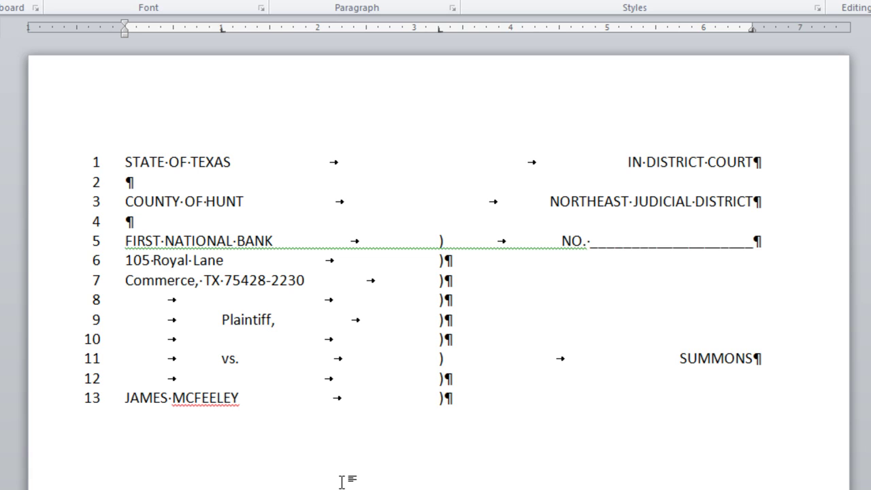
Below the defendant's name, add a line with only a closing parenthesis at 3.25 inches, then "Defendant." at the 1-inch tab with its own parenthesis
key(Return)
key(Tab)
key(Tab)
text())
key(Return)
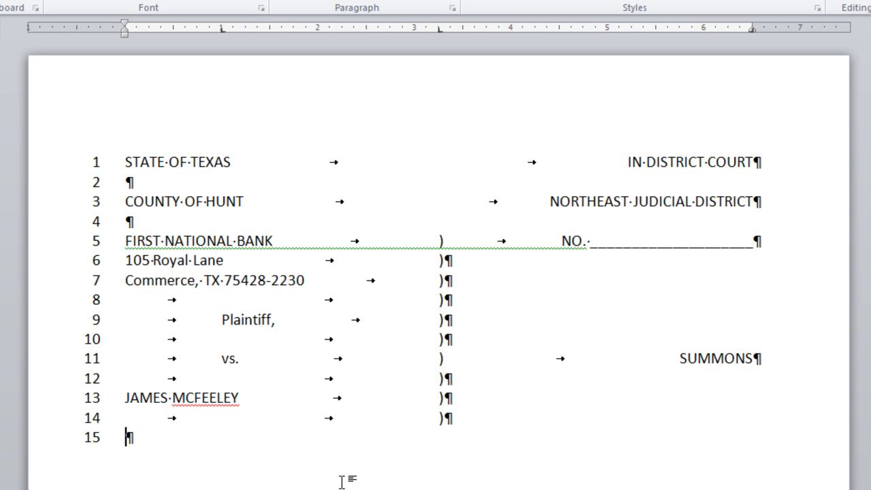
key(Tab)
text(Defe)
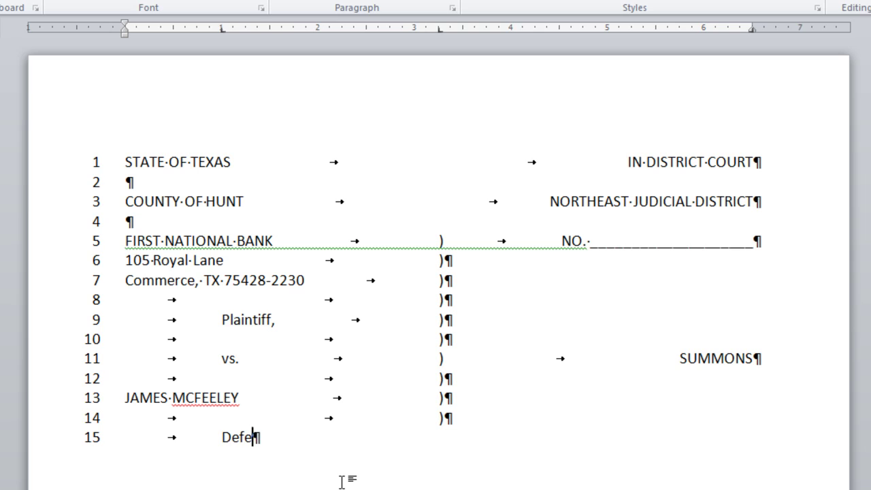
text(ndant.)
key(Tab)
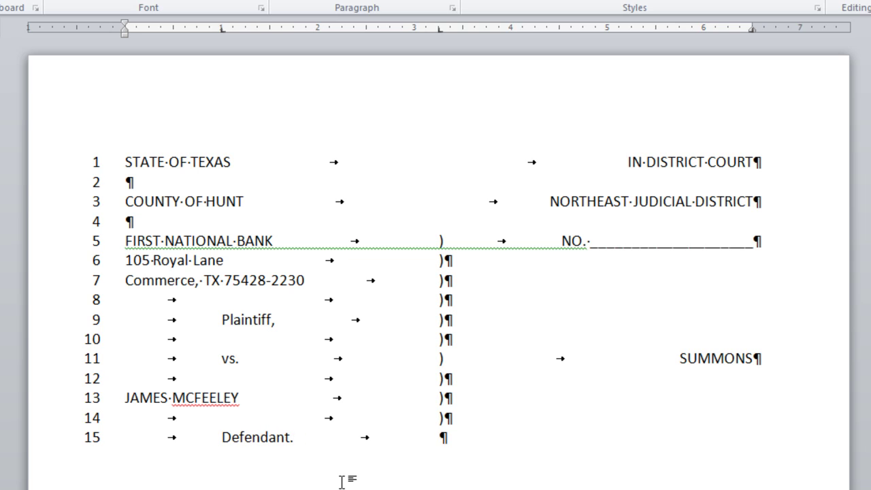
text())
key(Return)
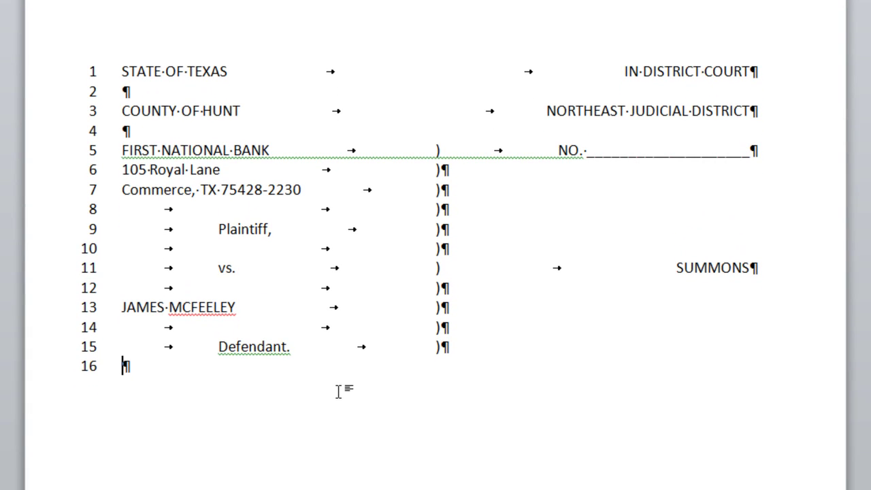
Leave a blank line below the caption and enter "THE STATE OF TEXAS TO THE ABOVE-NAMED DEFENDANT:", followed by another blank line
key(Return)
text(THE STATE OF TEXAS TO T)
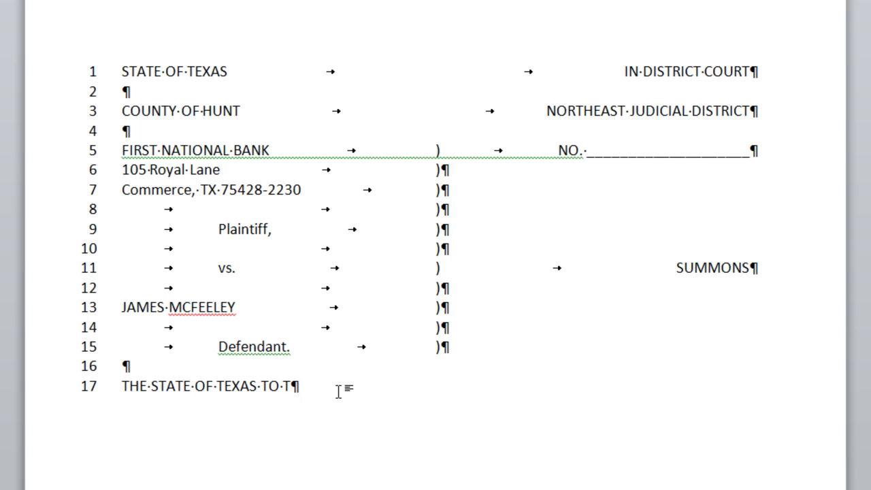
text(HE ABOVE-NAMED)
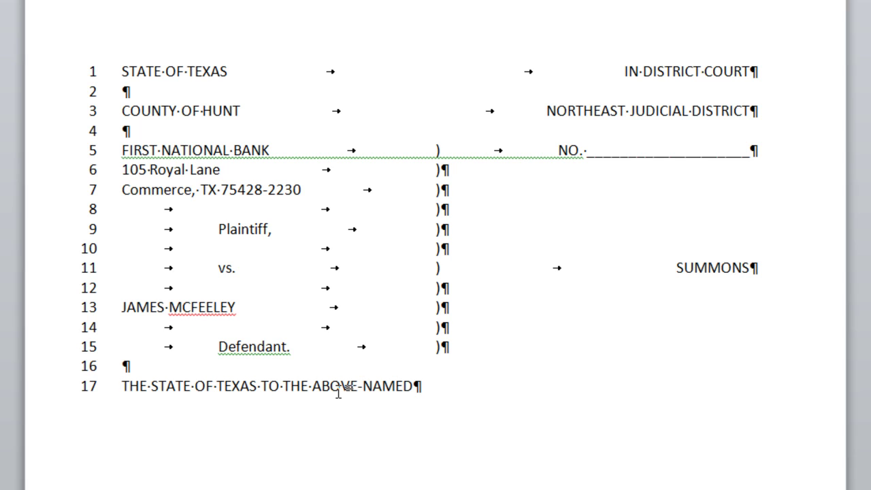
text( DEFENDANT)
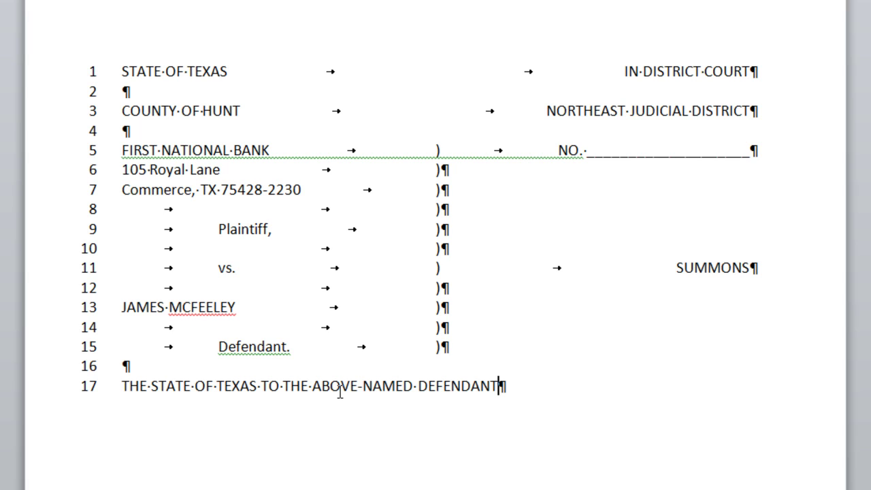
text(:)
key(Return)
key(Return)
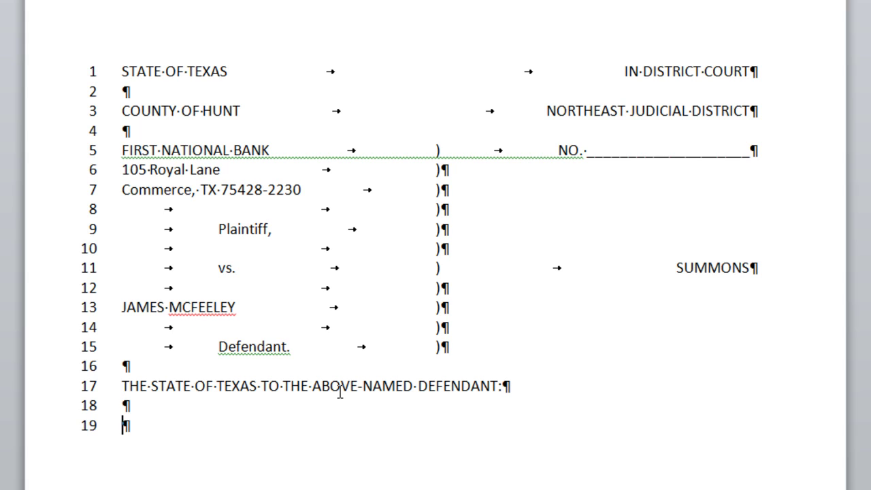
Add the tab-indented paragraph from "You are hereby summoned and required to appear" through "exclusive of the day of service.", followed by a blank line
key(Tab)
text(You are hereby summoned and required to appear and defend against the Complaint in this action, which is hereby served upon you by serving upon the undersigned an Answer or other proper response within twenty (20))
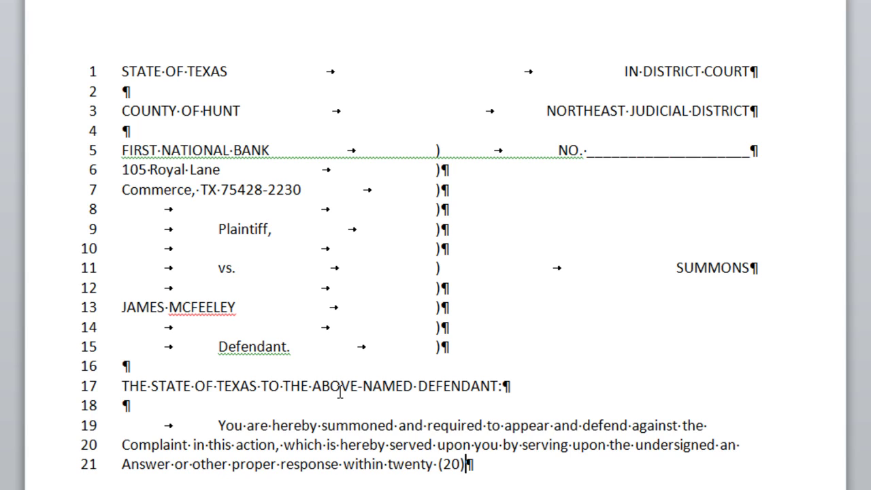
text(d)
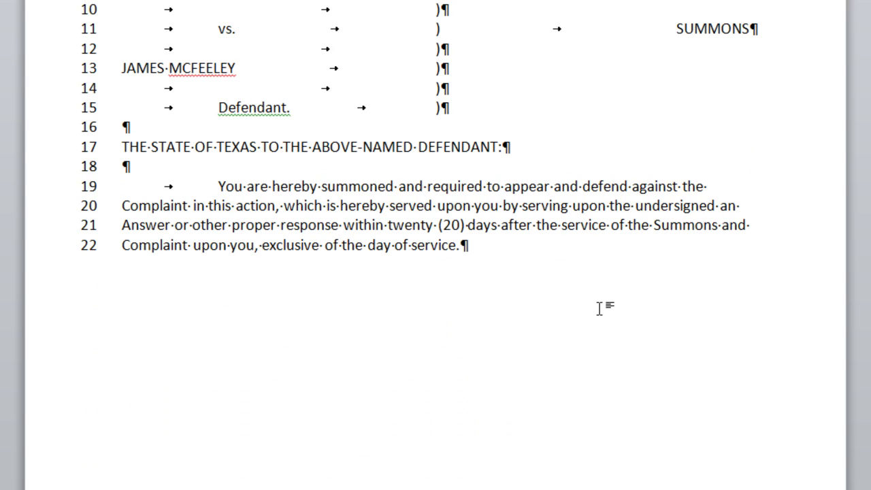
key(Return)
key(Return)
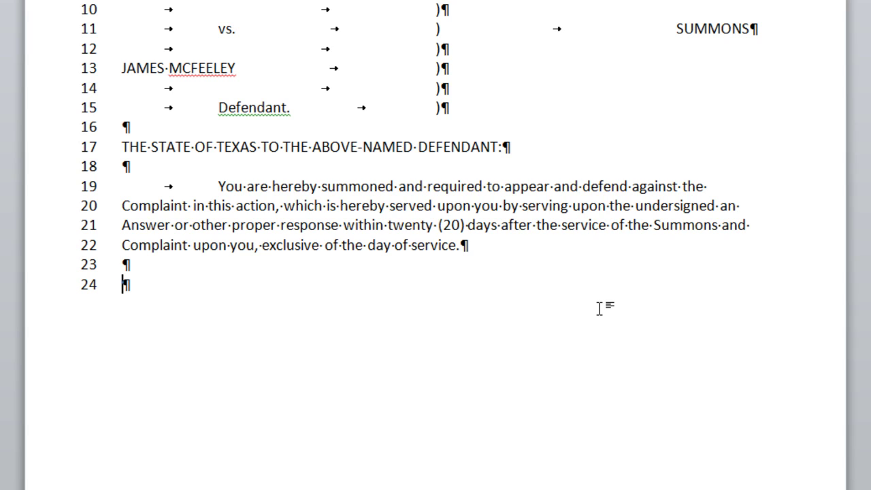
Add the tab-indented paragraph "If you fail to do so, judgment by default will be taken against you for the relief demanded in the Complaint."
key(Tab)
text(If you fail to do so, judgment by default will be taken against you for the relief demanded in the Complaint.)
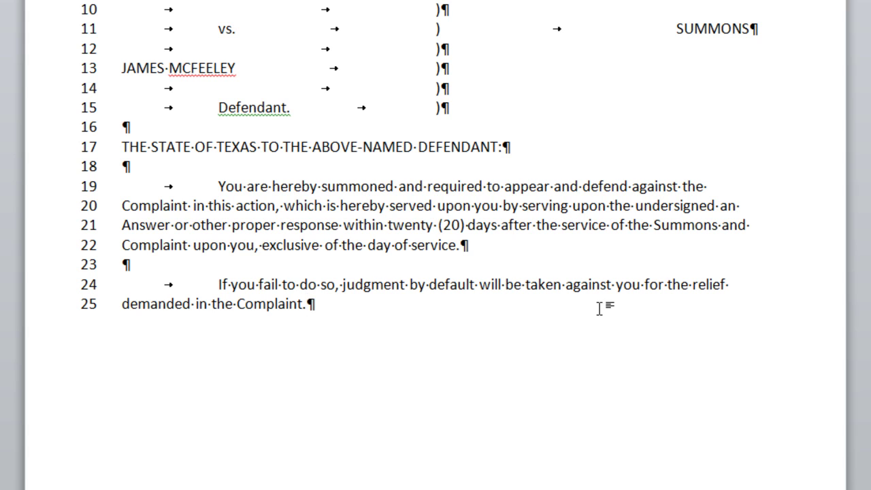
key(Return)
key(Return)
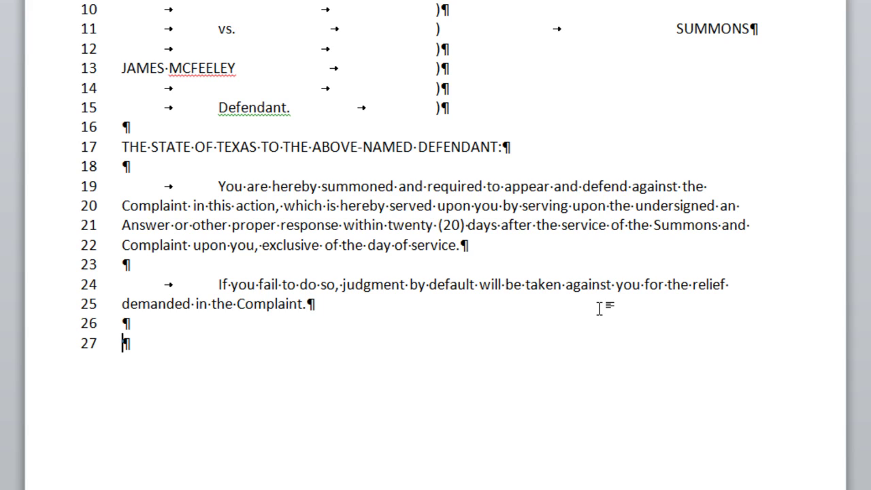
Start the signing line at the 1-inch tab with "SIGNED this" followed by an underscore blank
key(Tab)
text(SIGNED this)
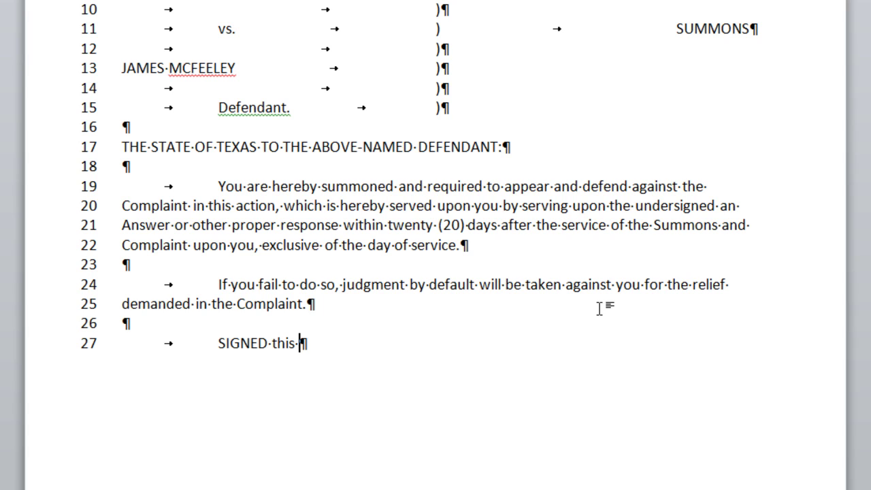
text( ______)
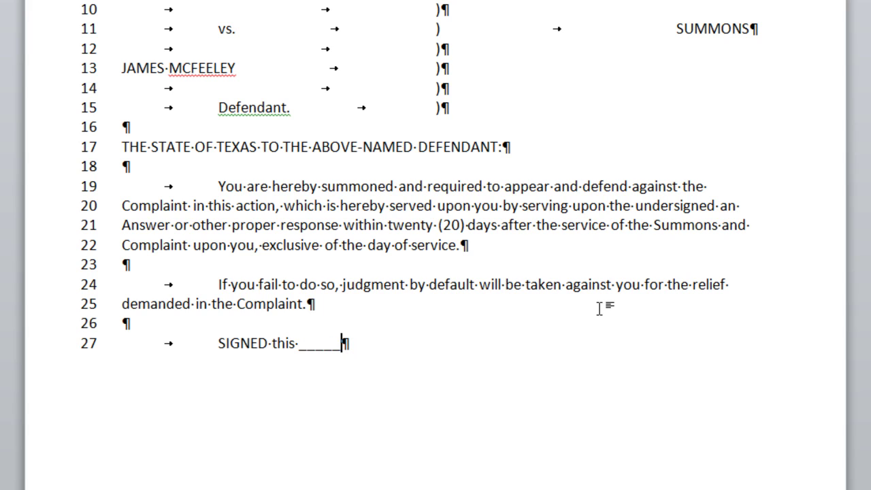